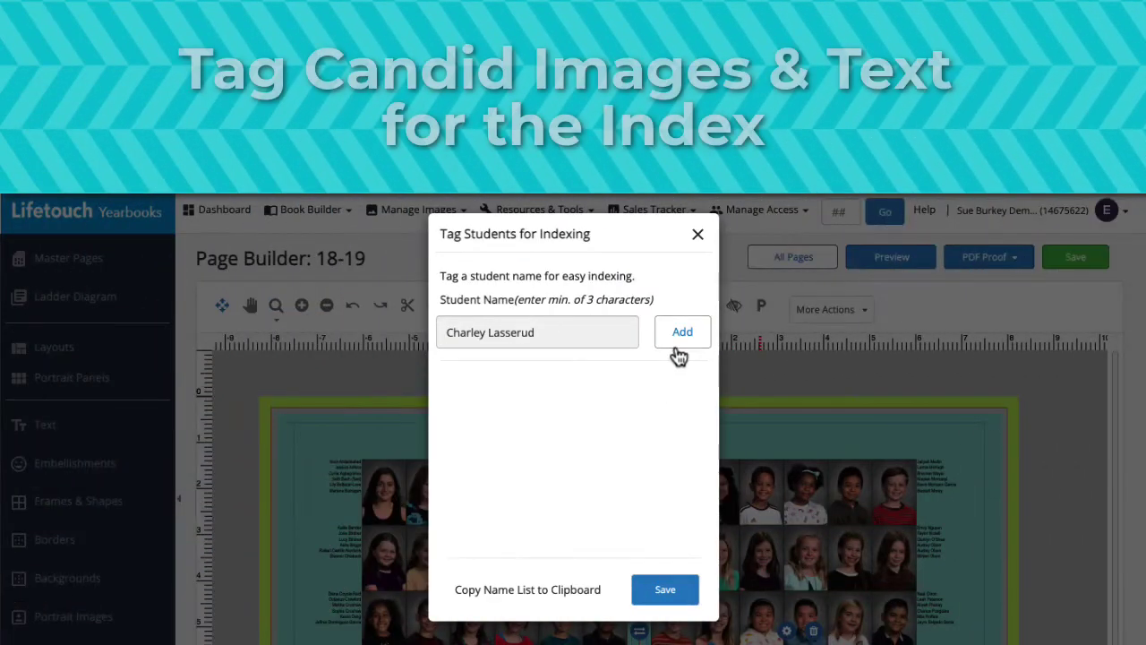
Add the chosen student to the photo's index tags and return to spread 18-19.
left_click(679, 341)
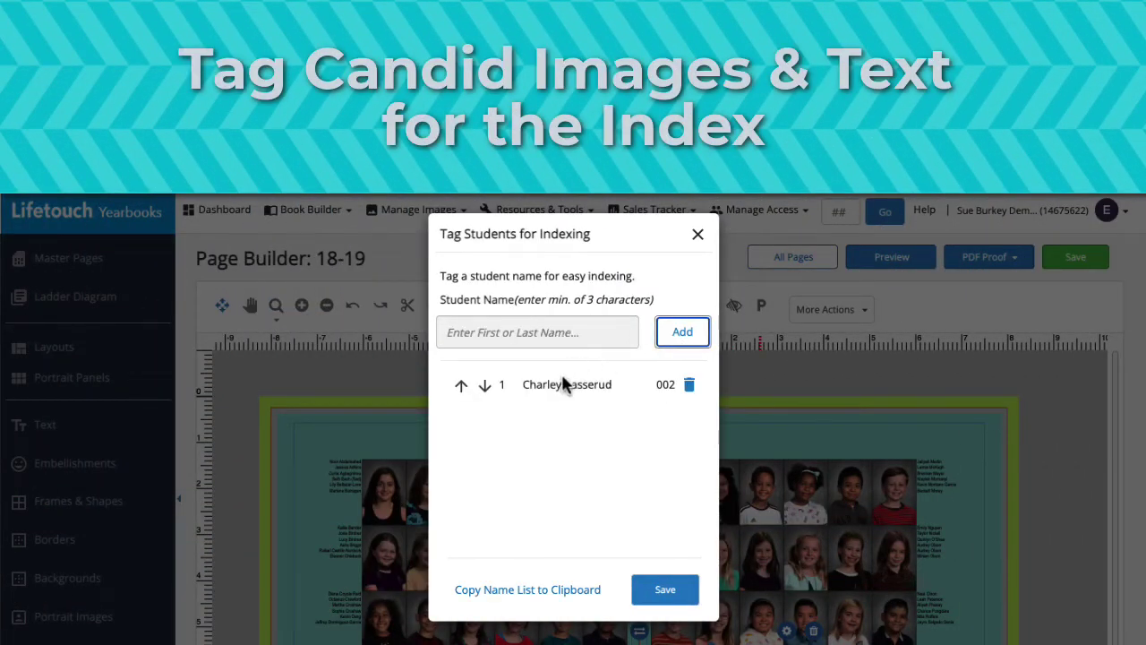
mouse_move(556, 386)
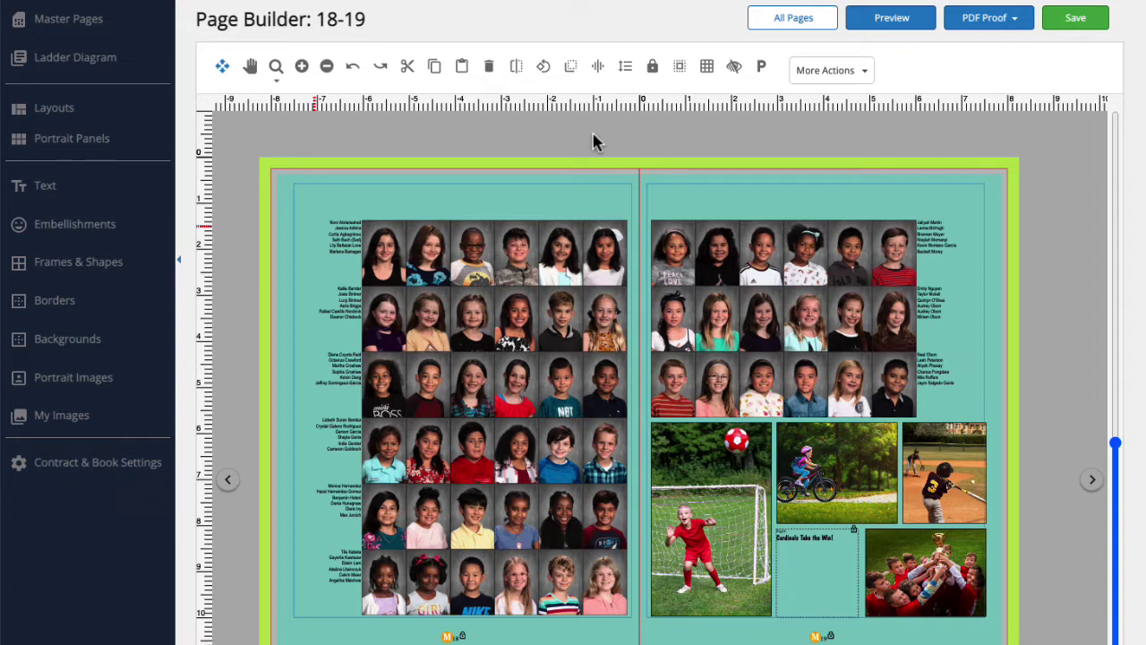
Open Tag Students for Indexing on the soccer goal photo on the right page.
left_click(732, 435)
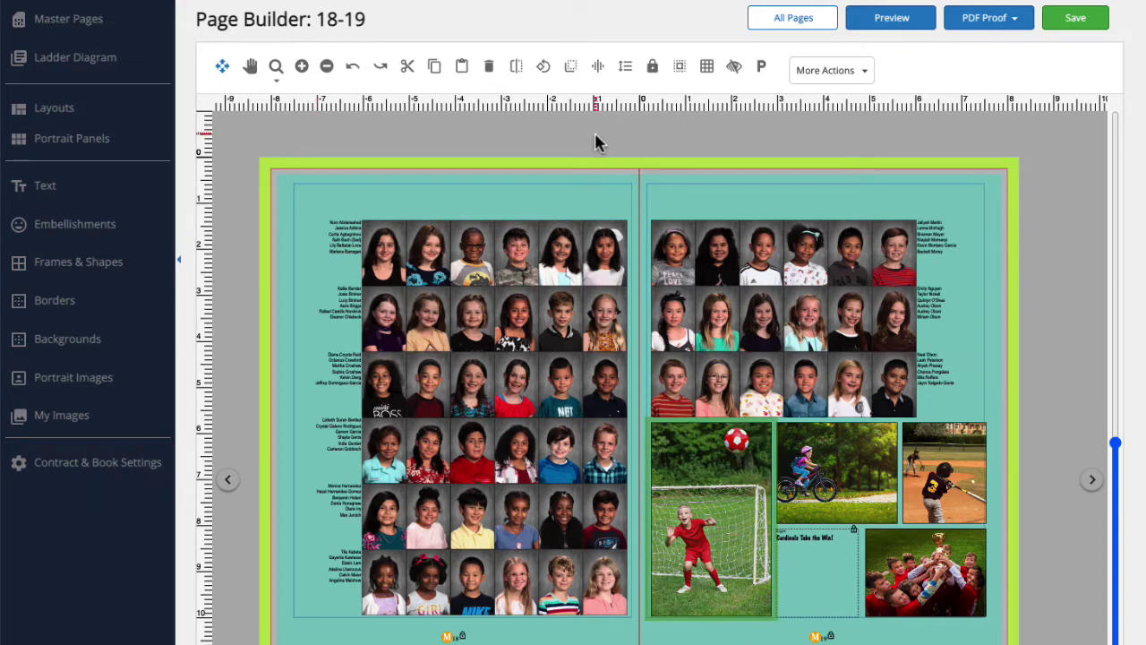
left_click(742, 475)
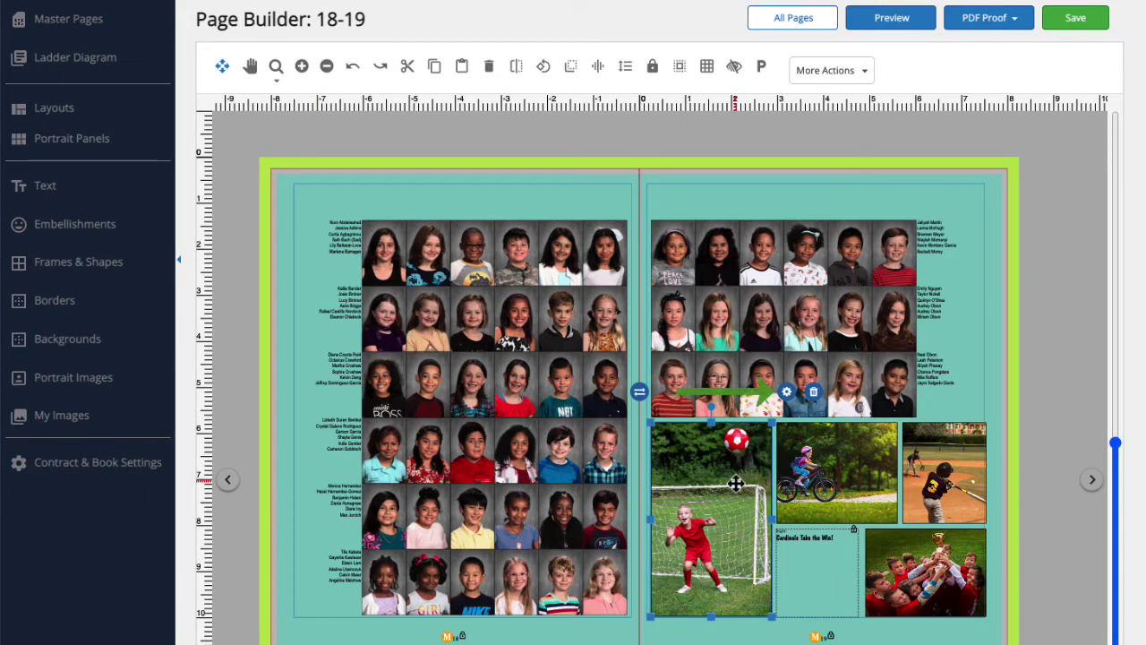
left_click(787, 394)
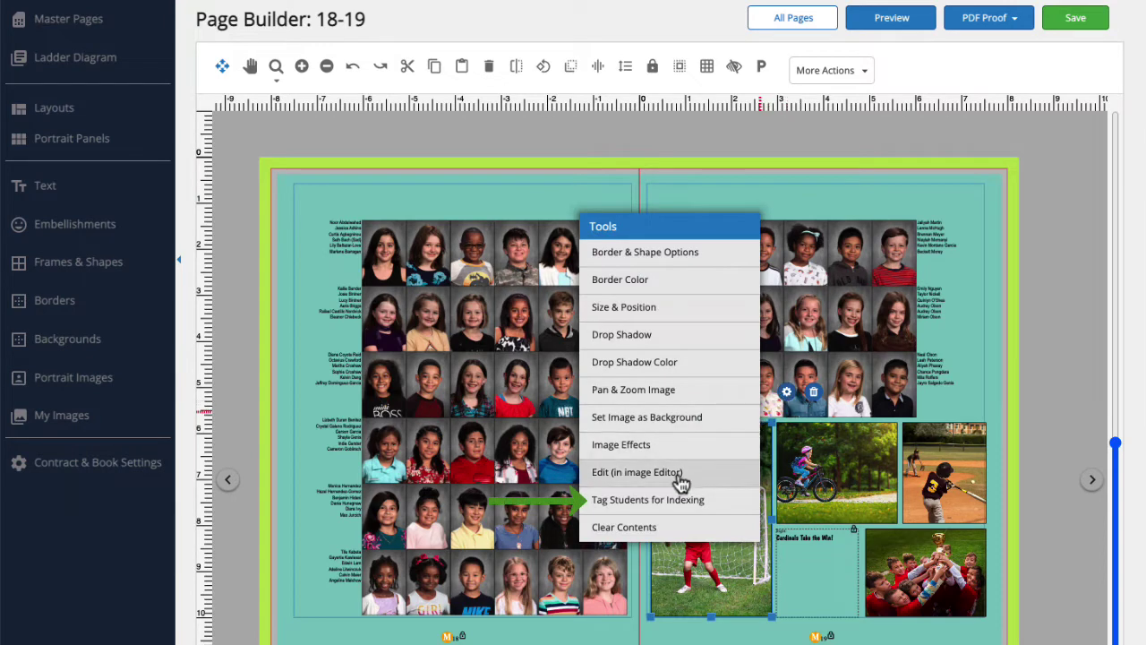
left_click(652, 503)
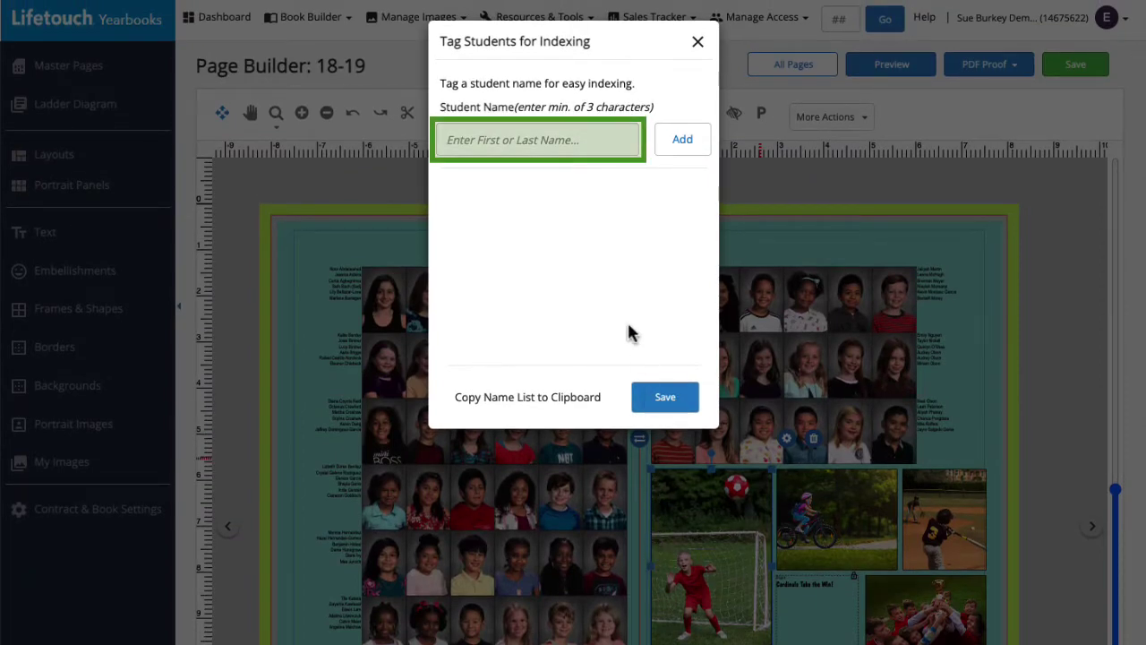
Find the student by name, add them to the photo's tags, and save.
left_click(532, 146)
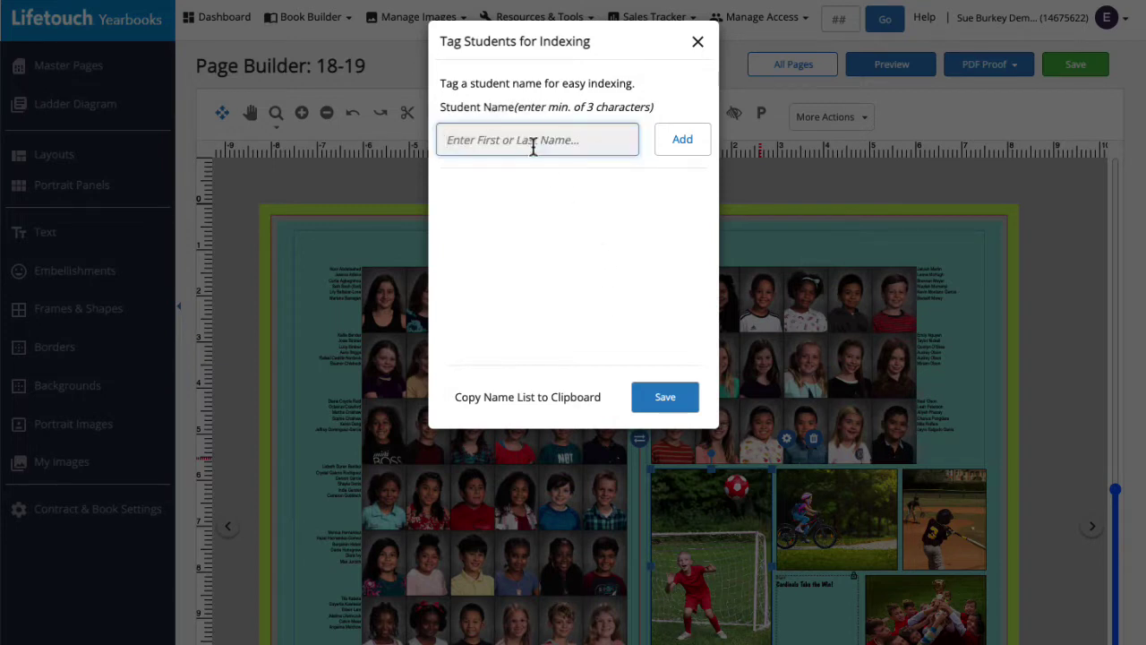
type("Char")
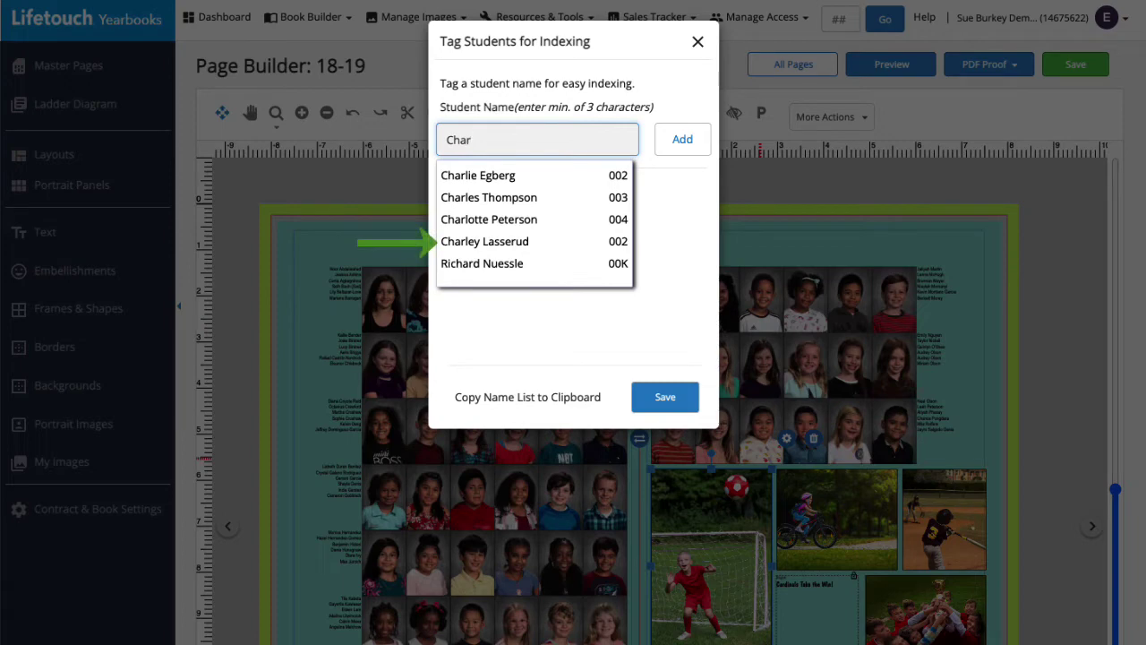
left_click(524, 242)
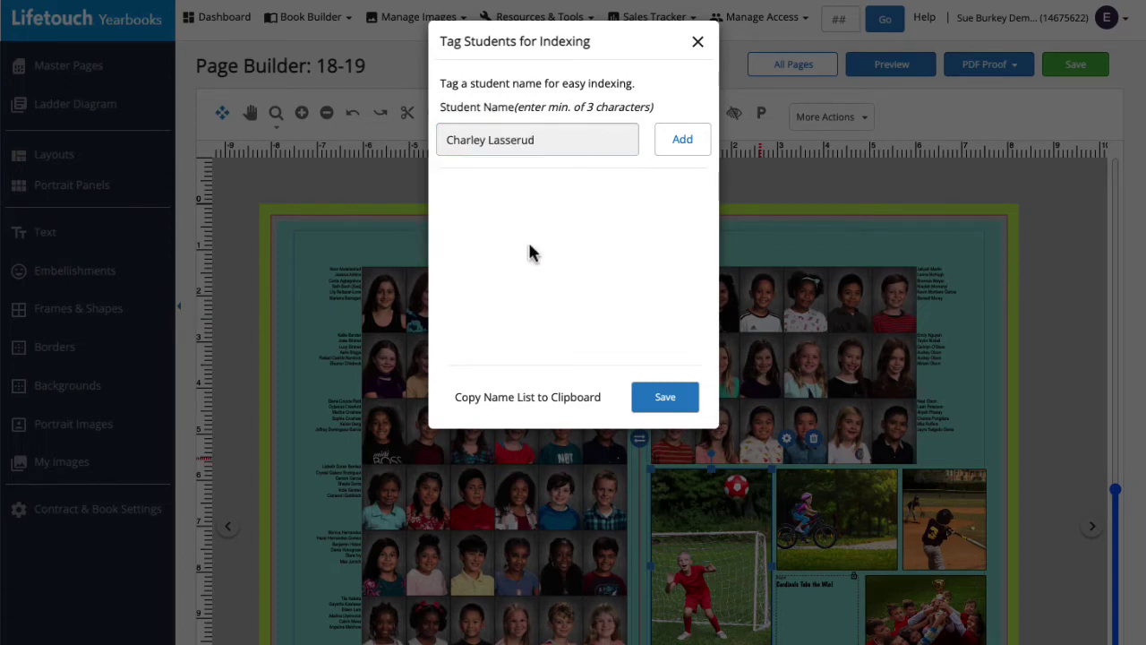
left_click(680, 152)
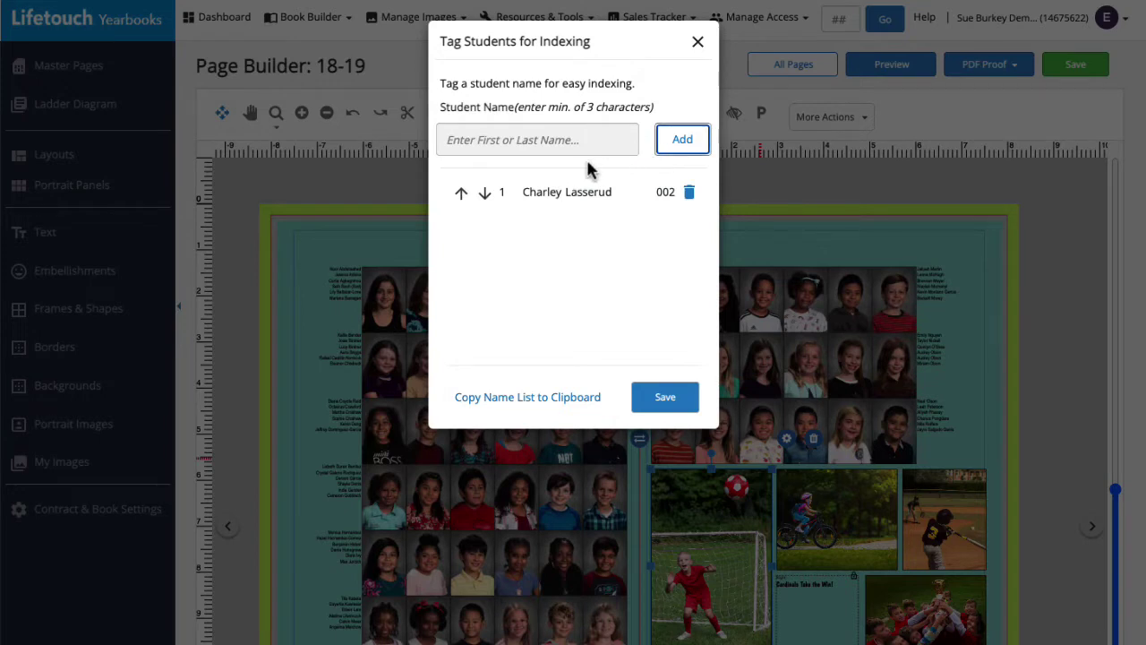
mouse_move(556, 193)
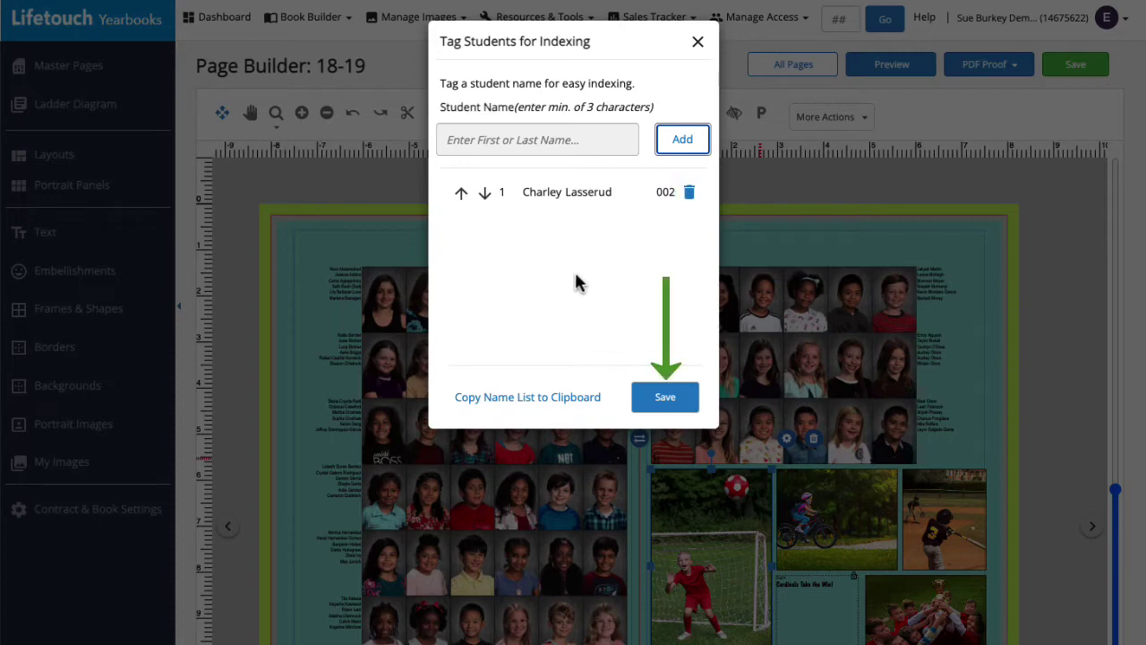
left_click(649, 401)
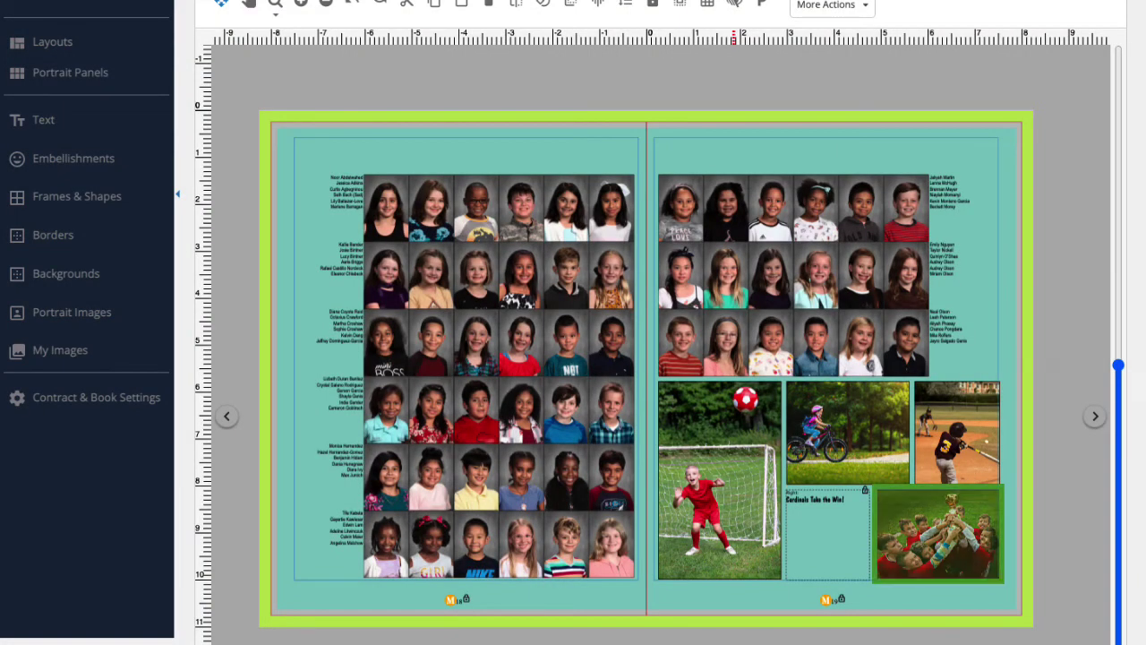
On the group celebration photo, look up the last player by name and add them to the tag list.
left_click(939, 570)
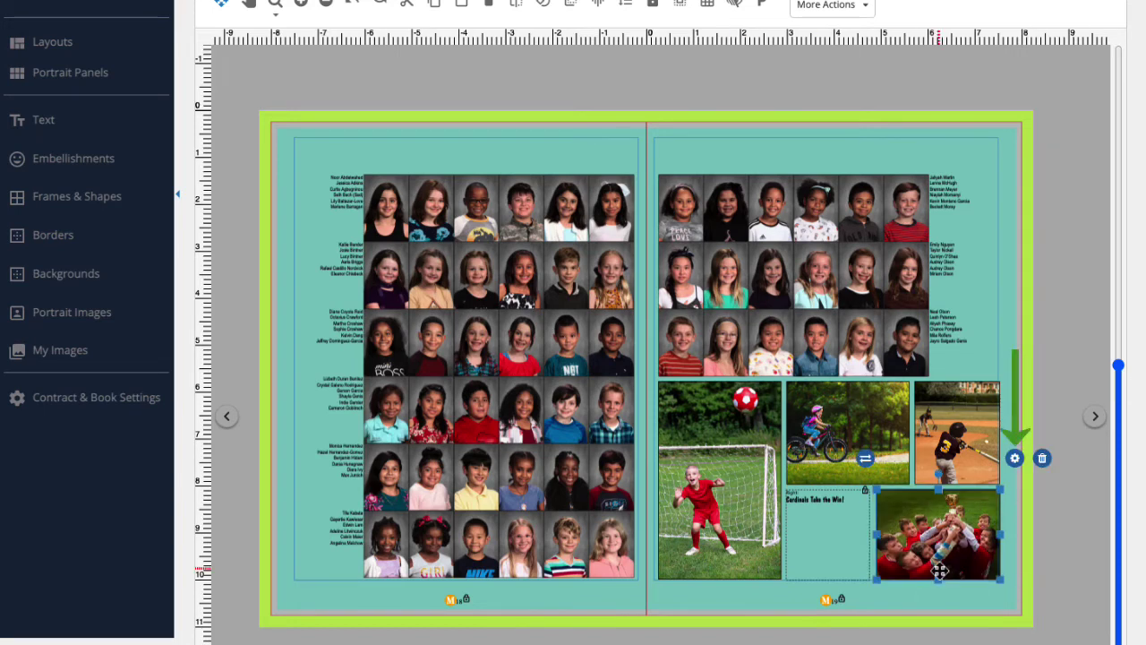
left_click(1014, 462)
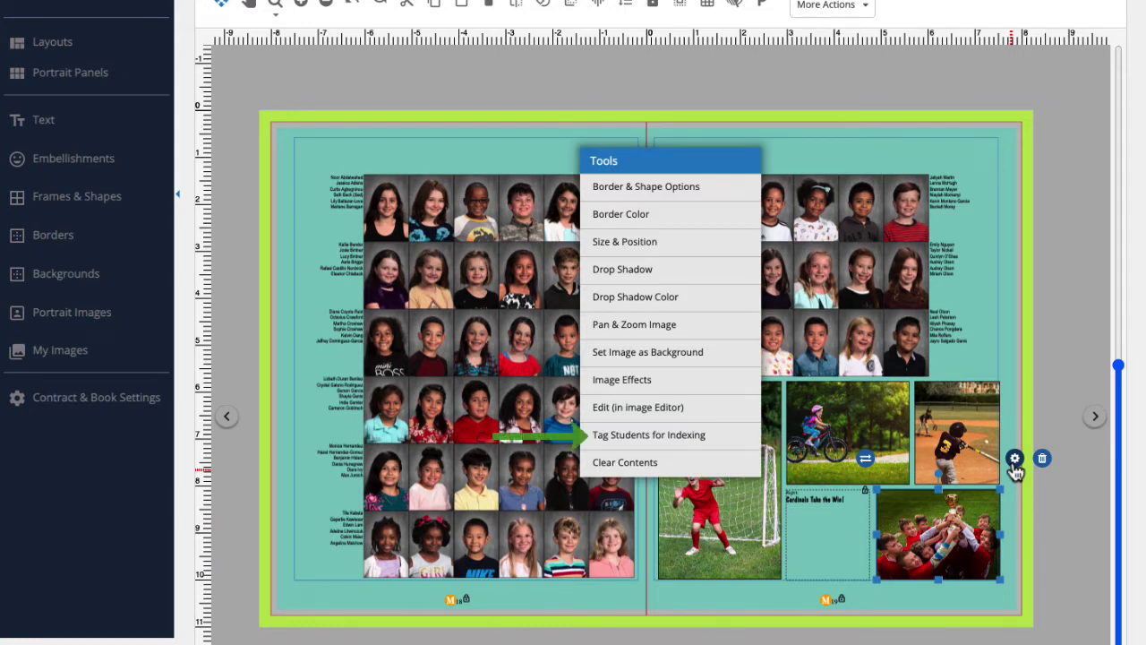
left_click(680, 446)
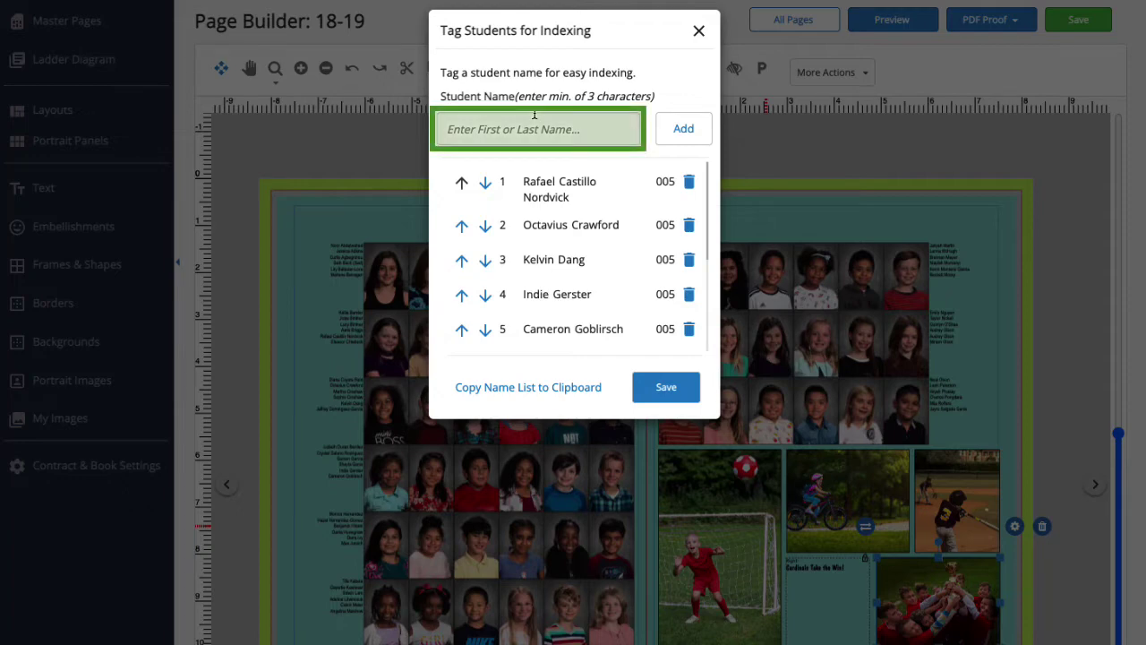
left_click(519, 129)
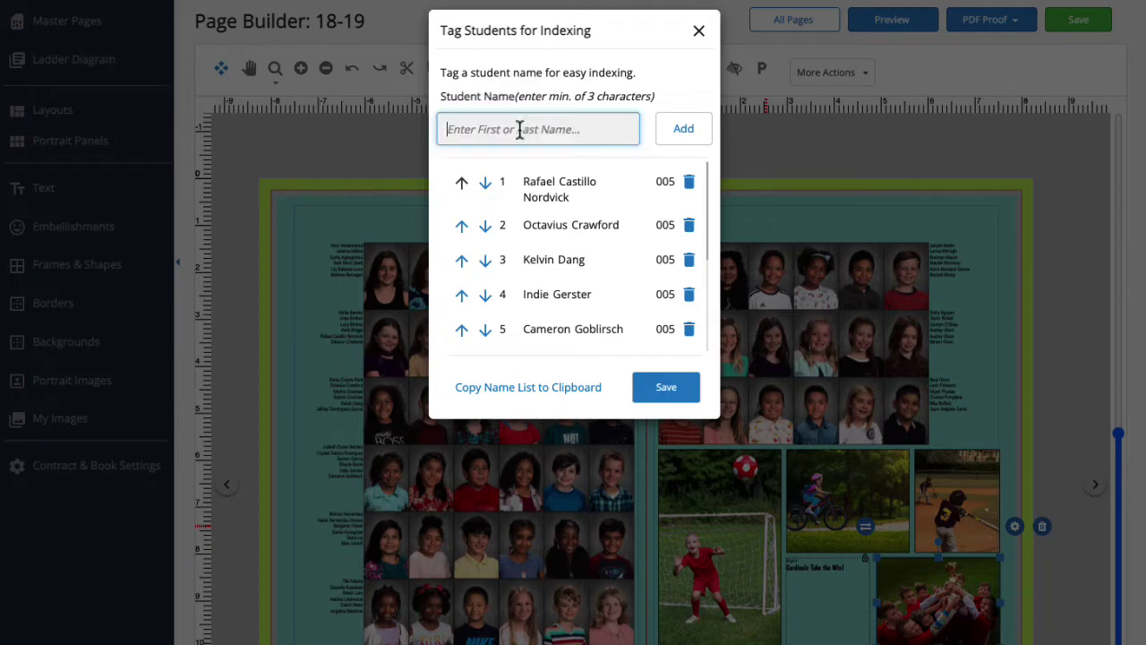
type("neal")
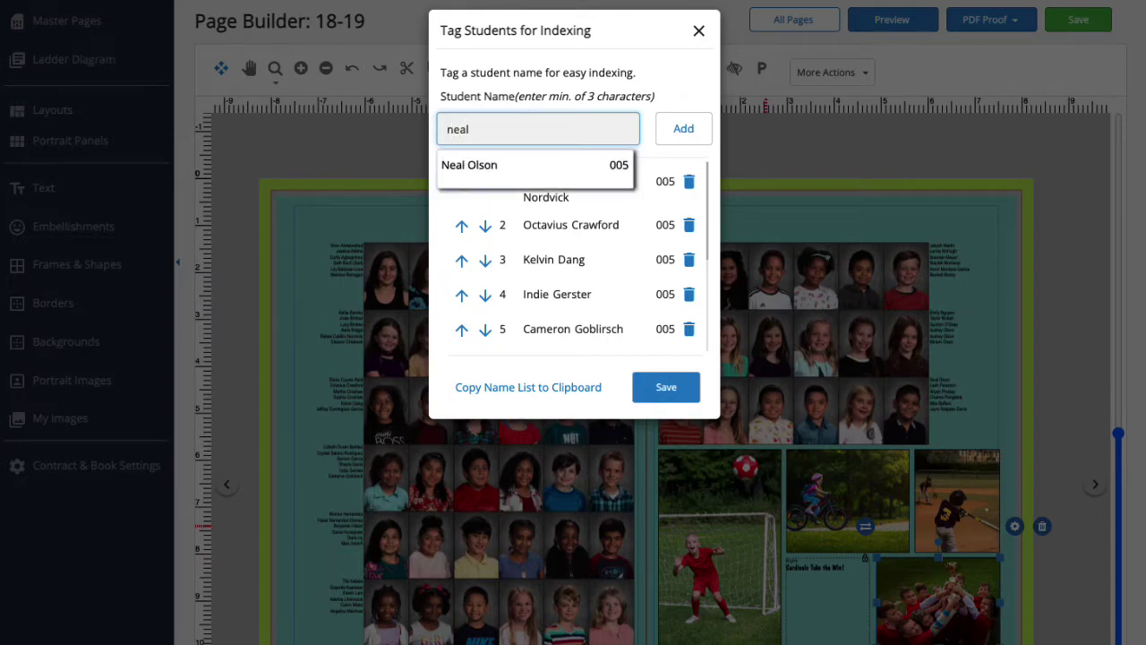
left_click(552, 166)
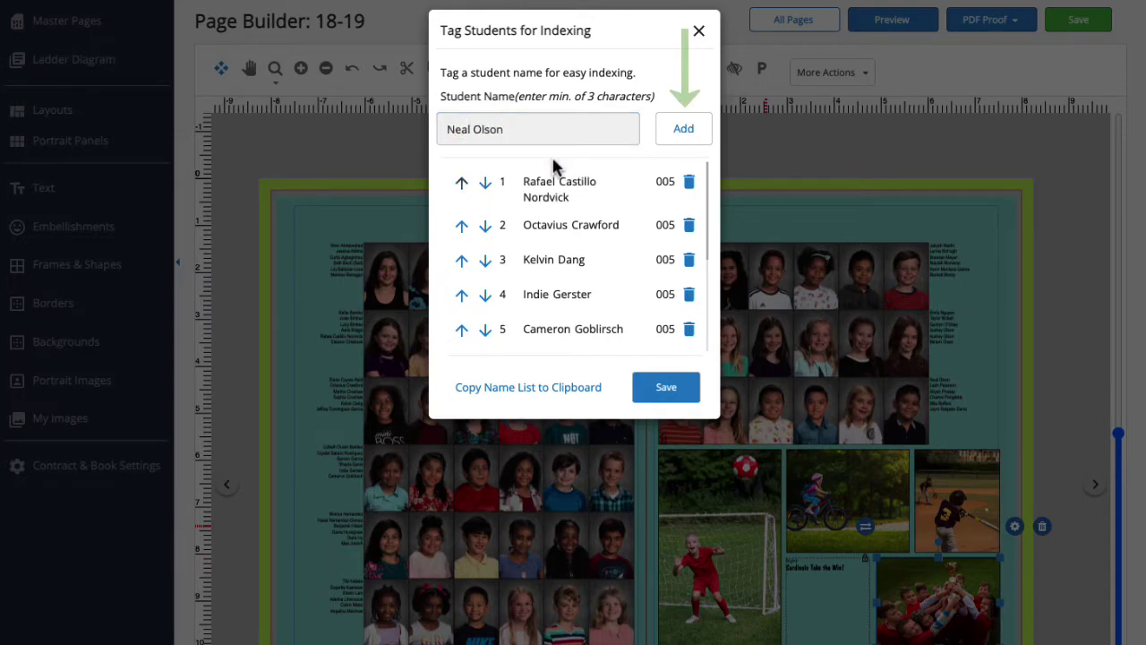
left_click(678, 139)
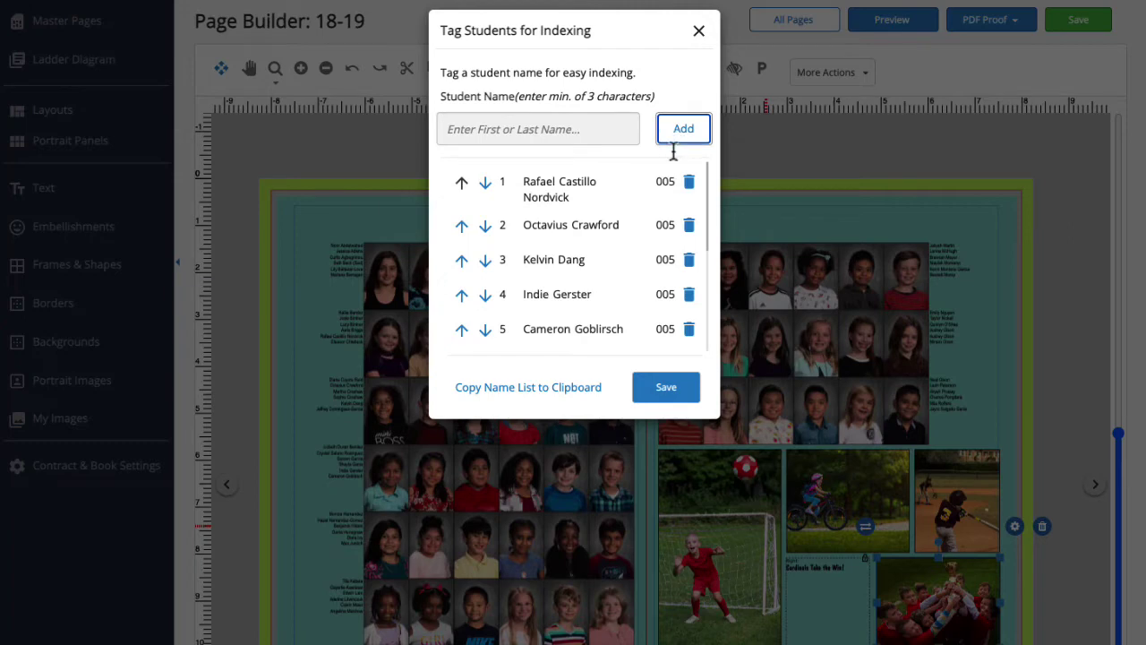
Move the eleventh tagged player up to seventh place in the list.
scroll(631, 212, "down", 5)
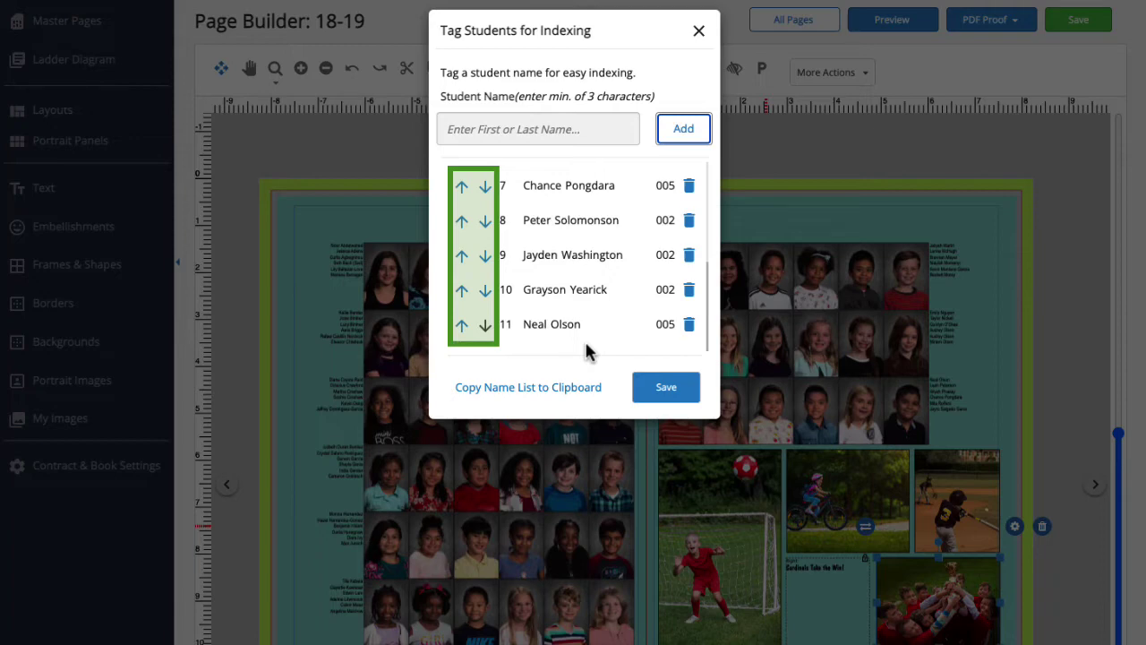
left_click(461, 331)
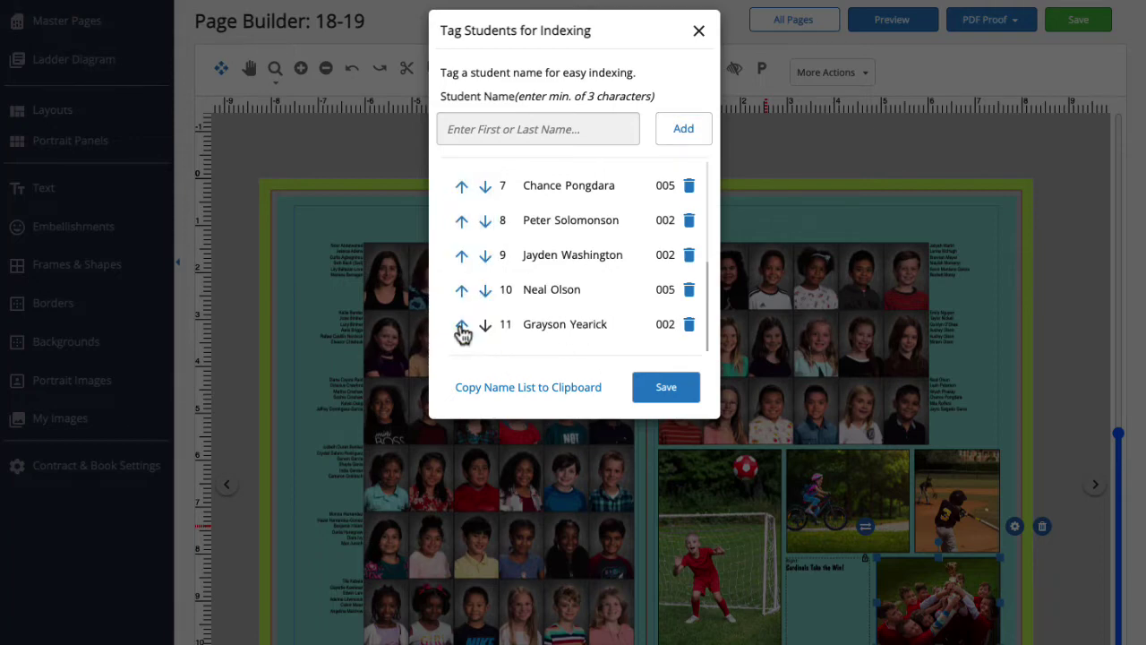
left_click(463, 293)
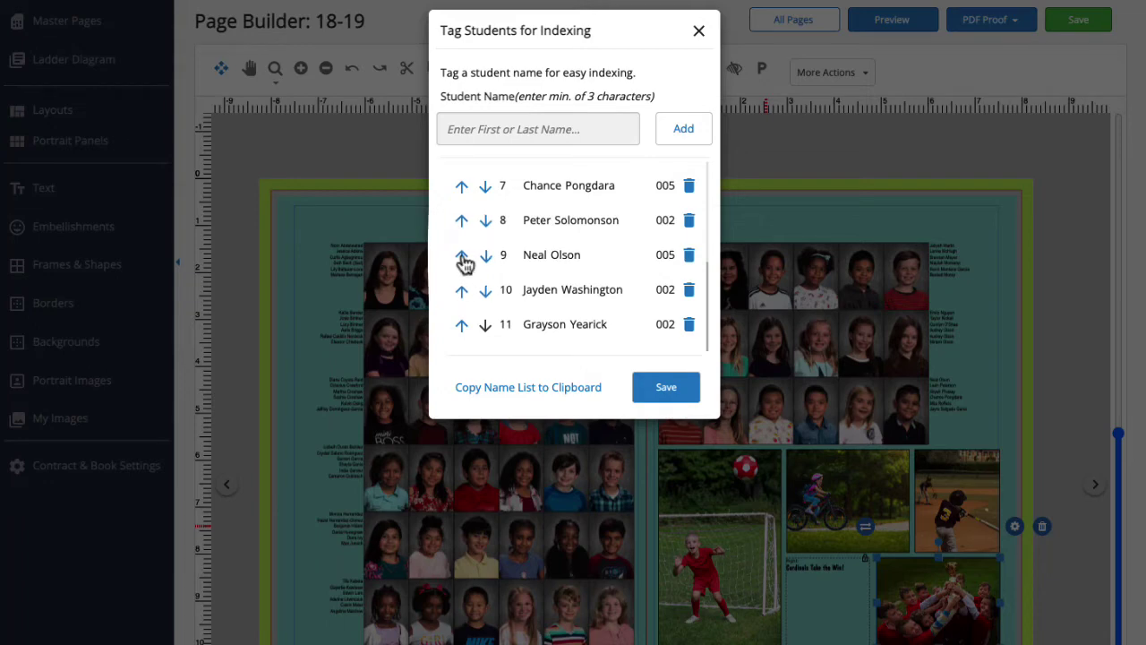
left_click(462, 258)
left_click(462, 223)
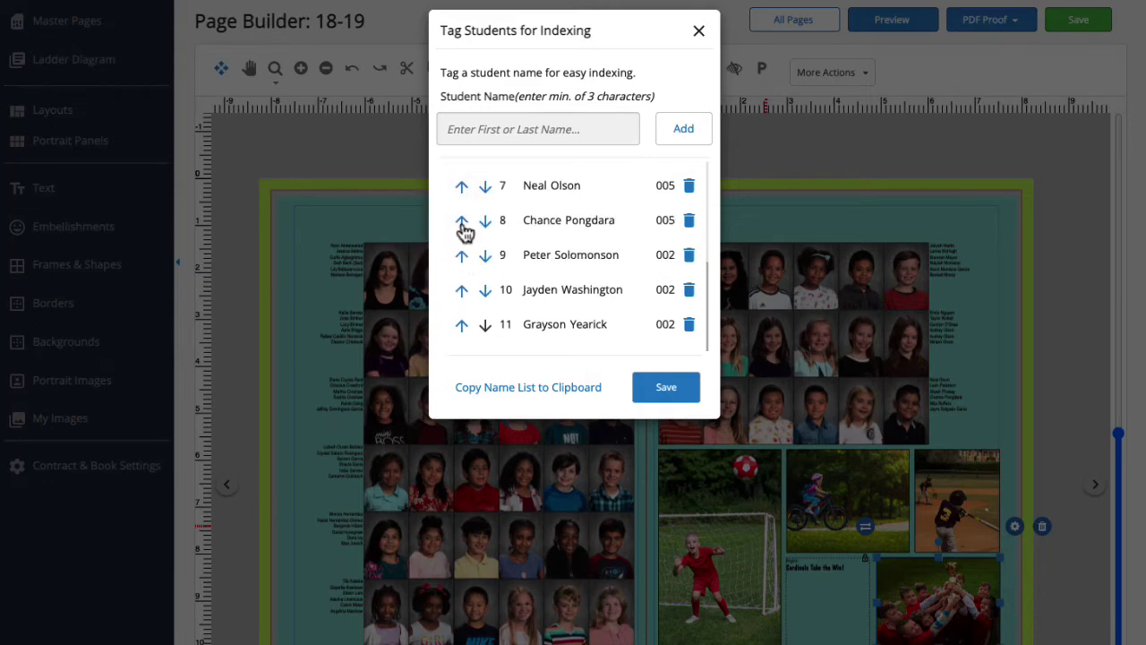
Copy the name list to the clipboard and save the photo's 11 tags.
scroll(487, 211, "up", 1)
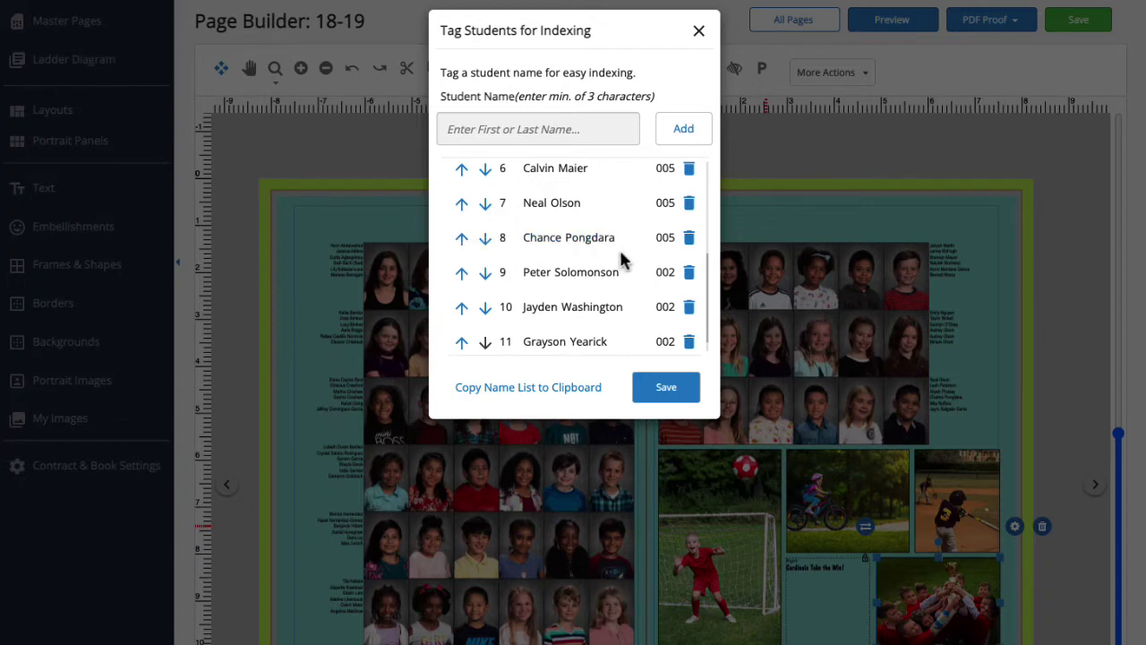
left_click(542, 394)
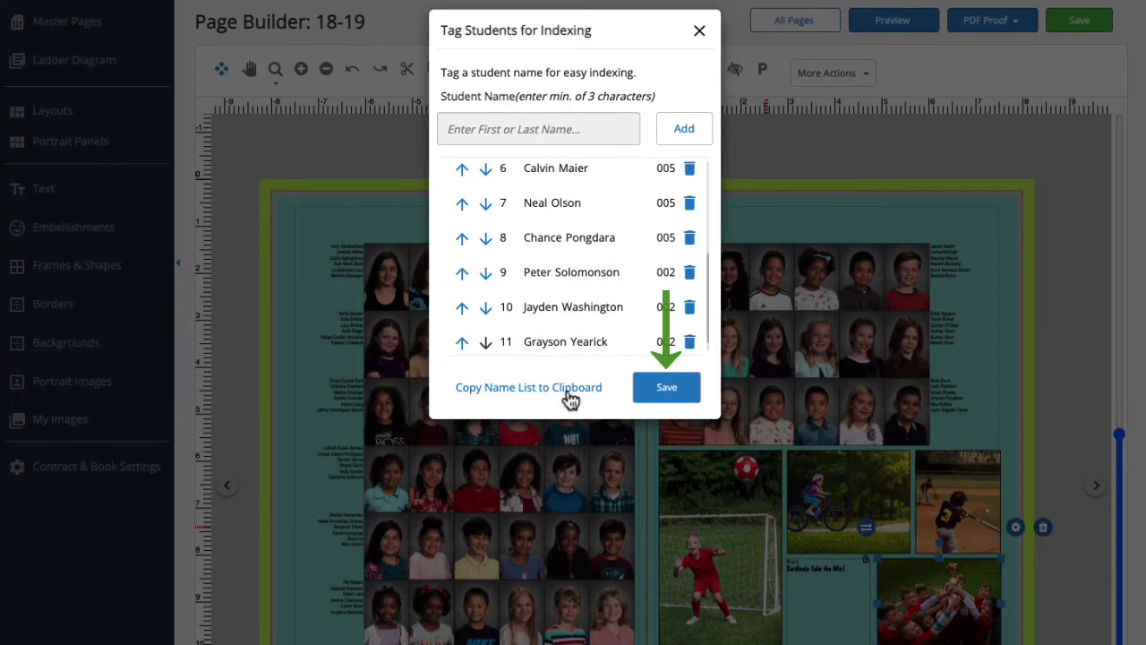
left_click(658, 394)
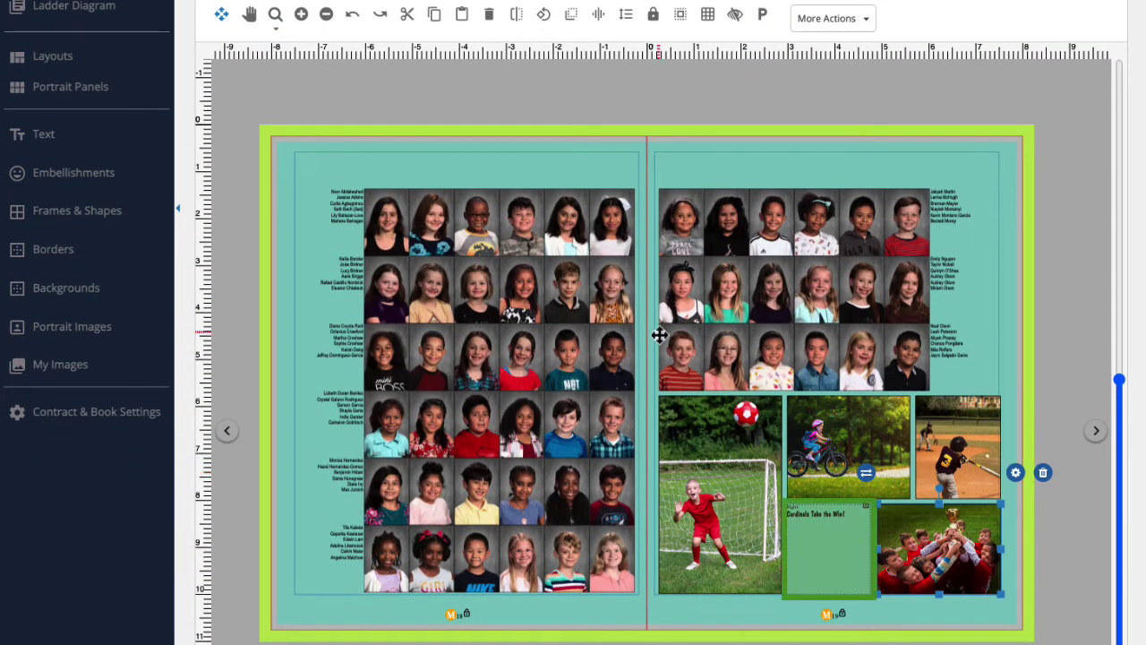
Paste the copied player names into the 'Cardinals Take the Win!' caption frame.
left_click(819, 529)
double_click(823, 536)
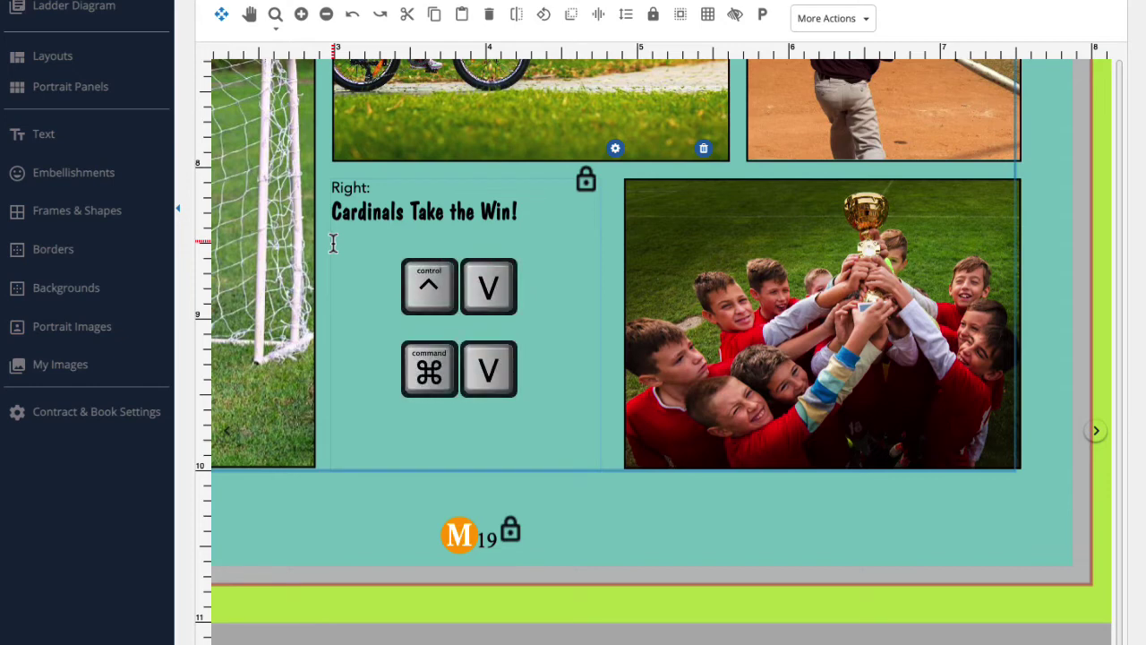
key("ctrl+v")
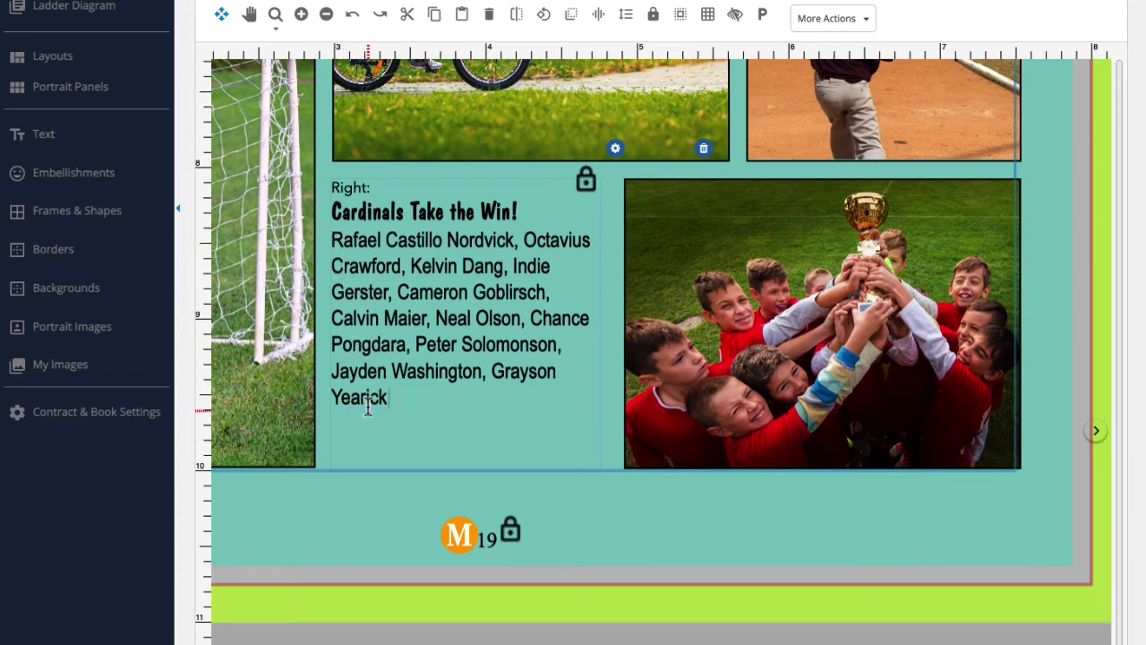
left_click(358, 493)
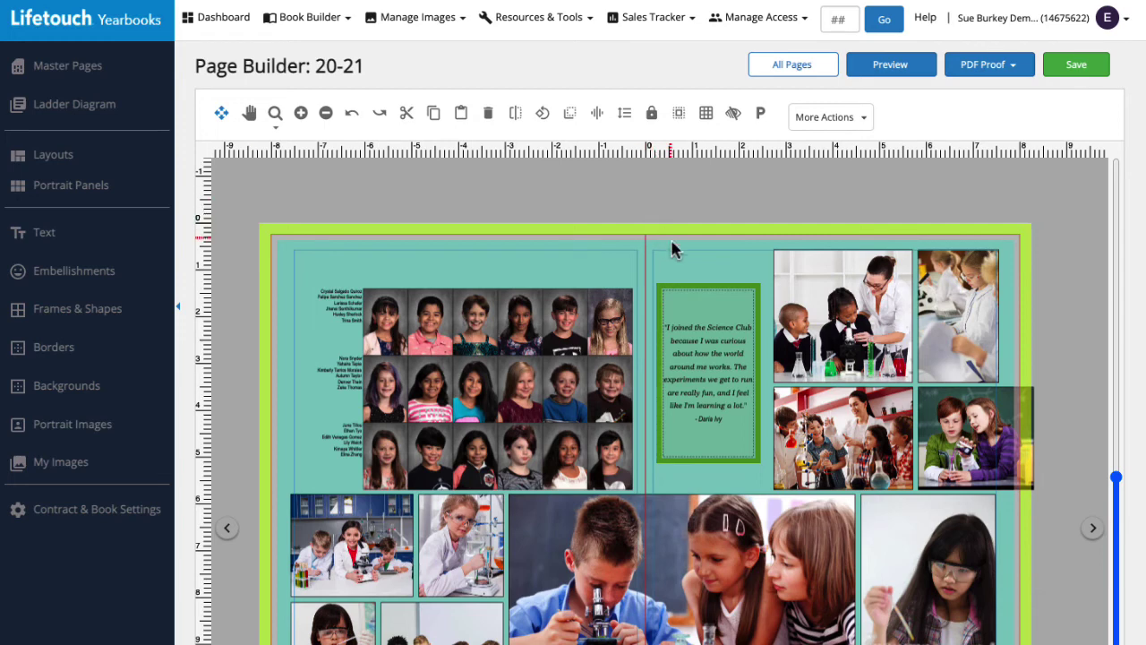
Open Tag Students for Indexing on the Science Club quote box.
left_click(701, 310)
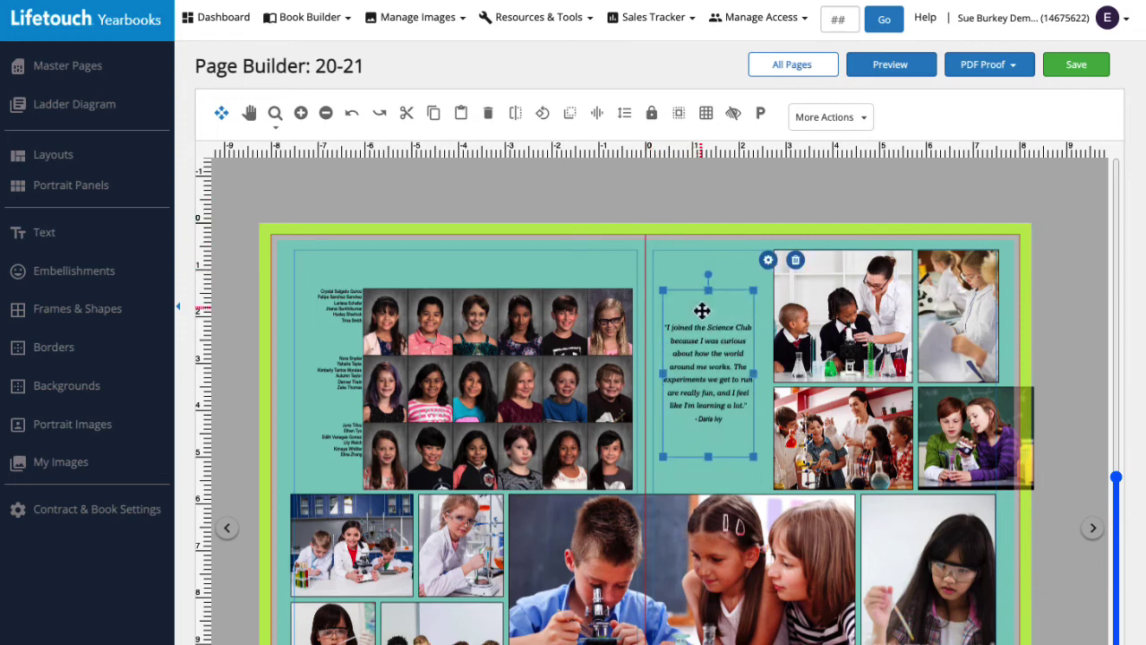
left_click(768, 260)
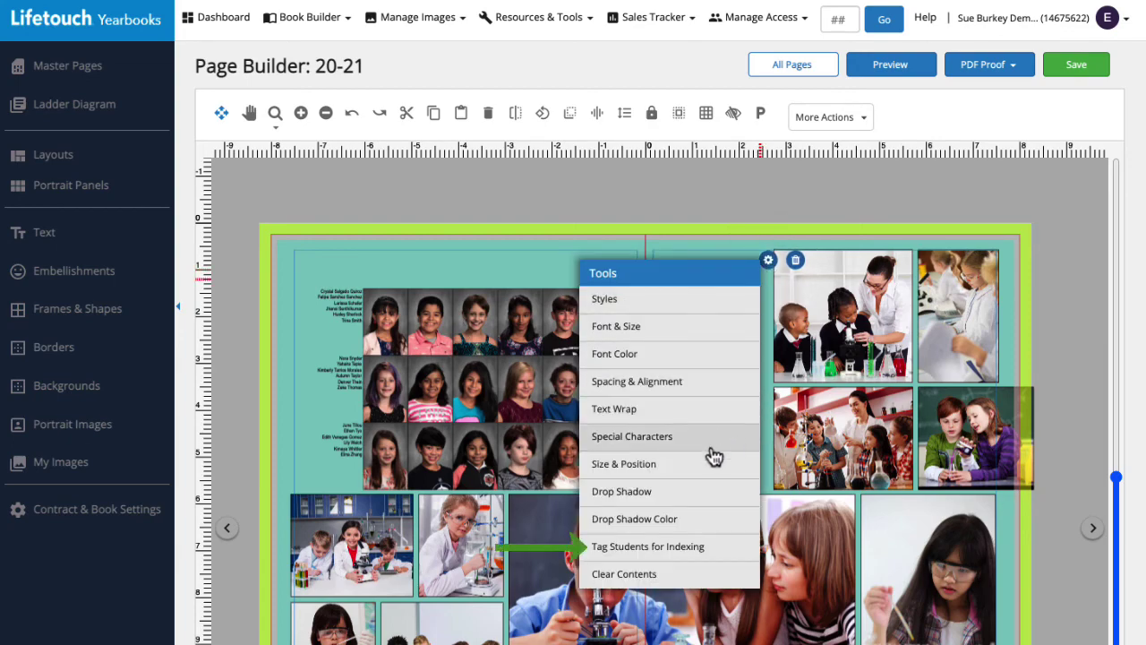
left_click(686, 548)
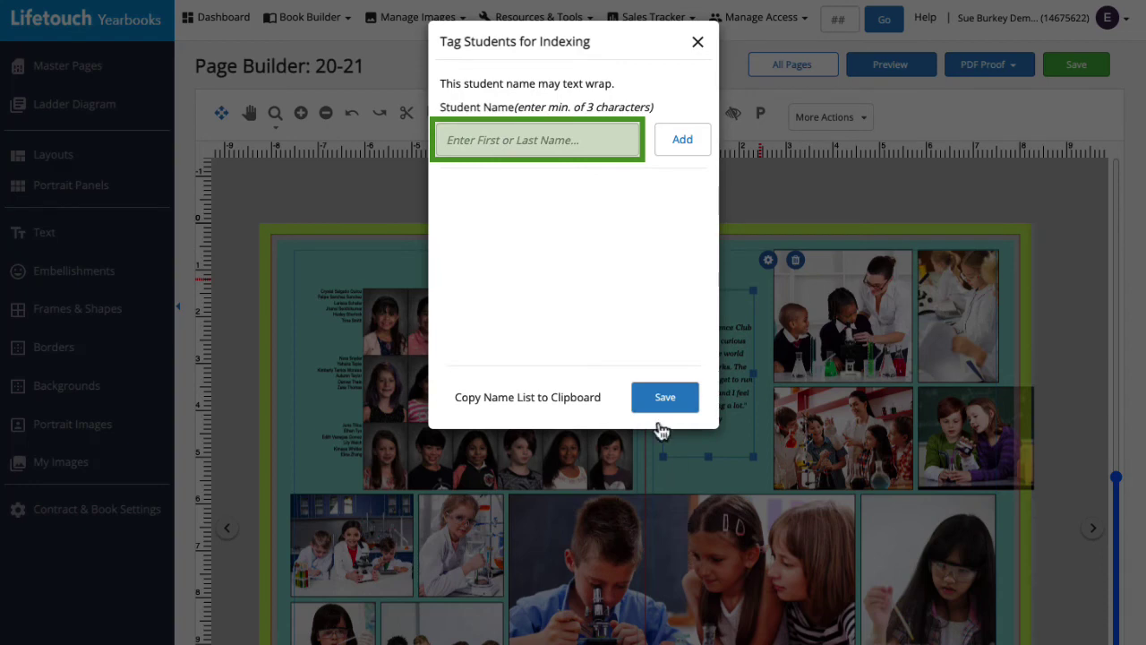
Find the quoted student by name, add them to the quote box's tags, and save.
left_click(575, 143)
type("Daria")
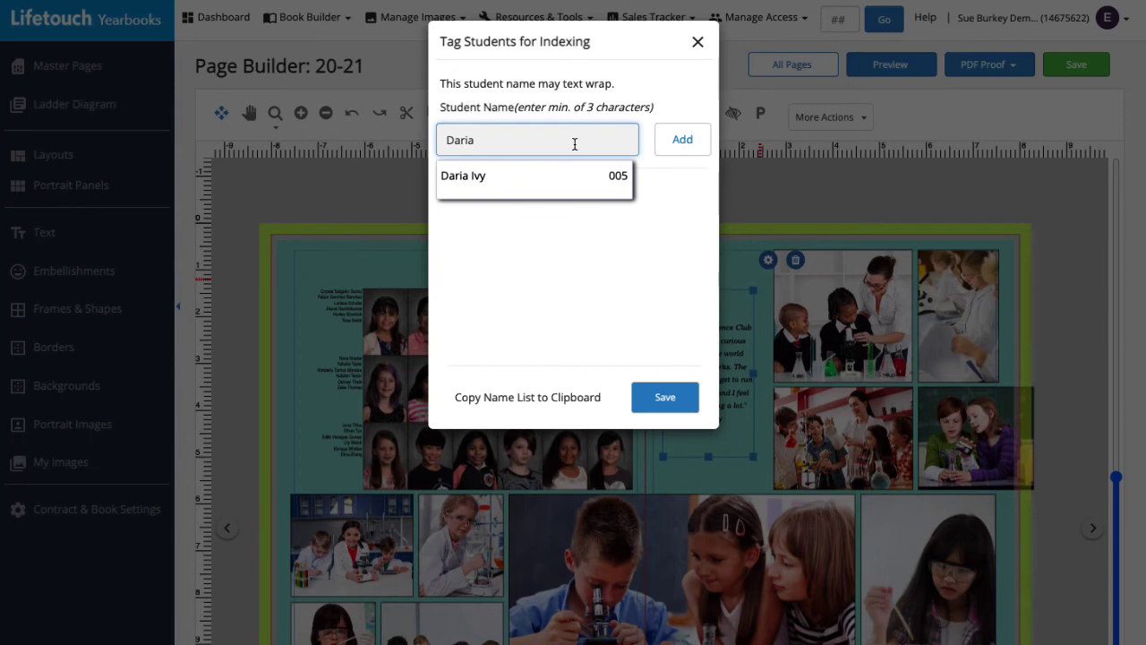
left_click(480, 179)
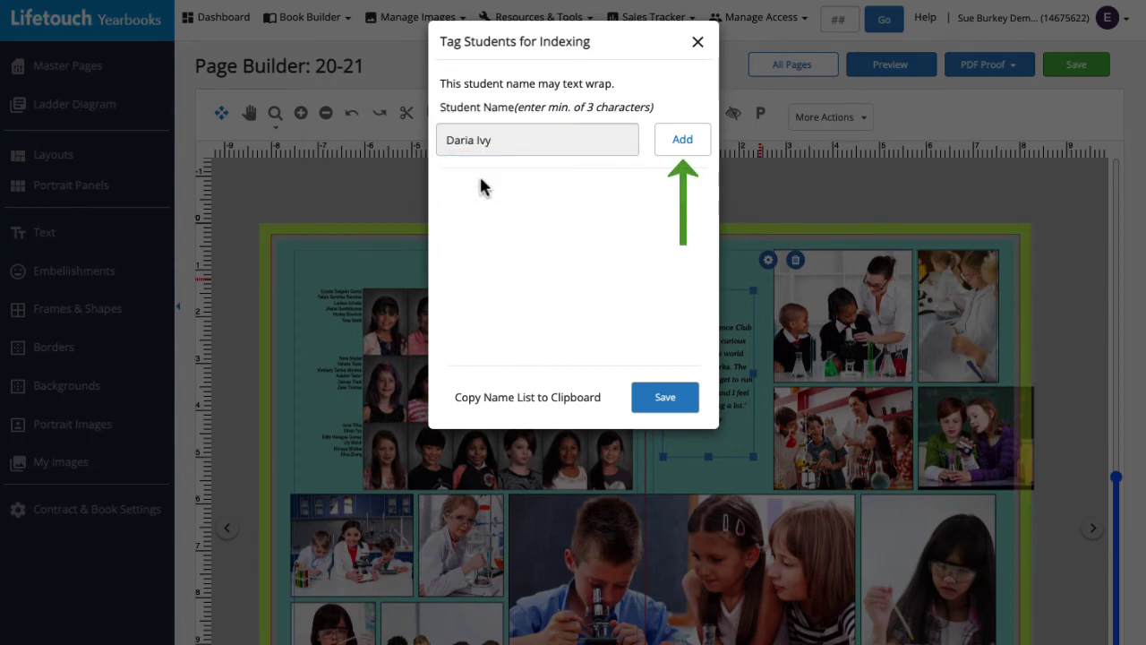
left_click(678, 152)
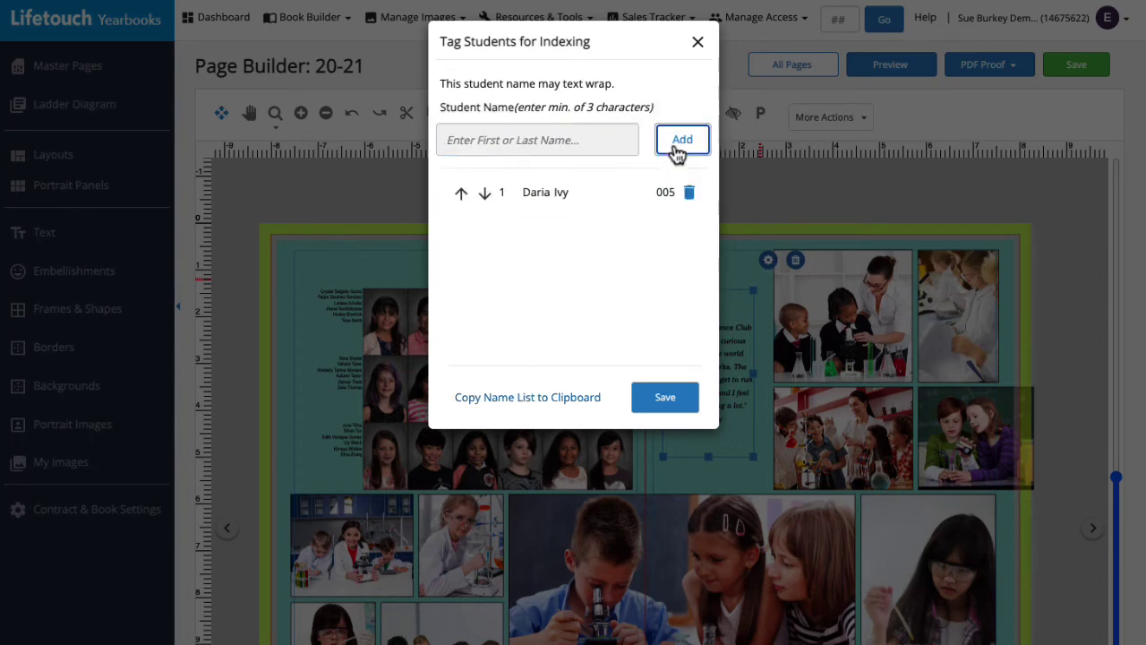
mouse_move(564, 199)
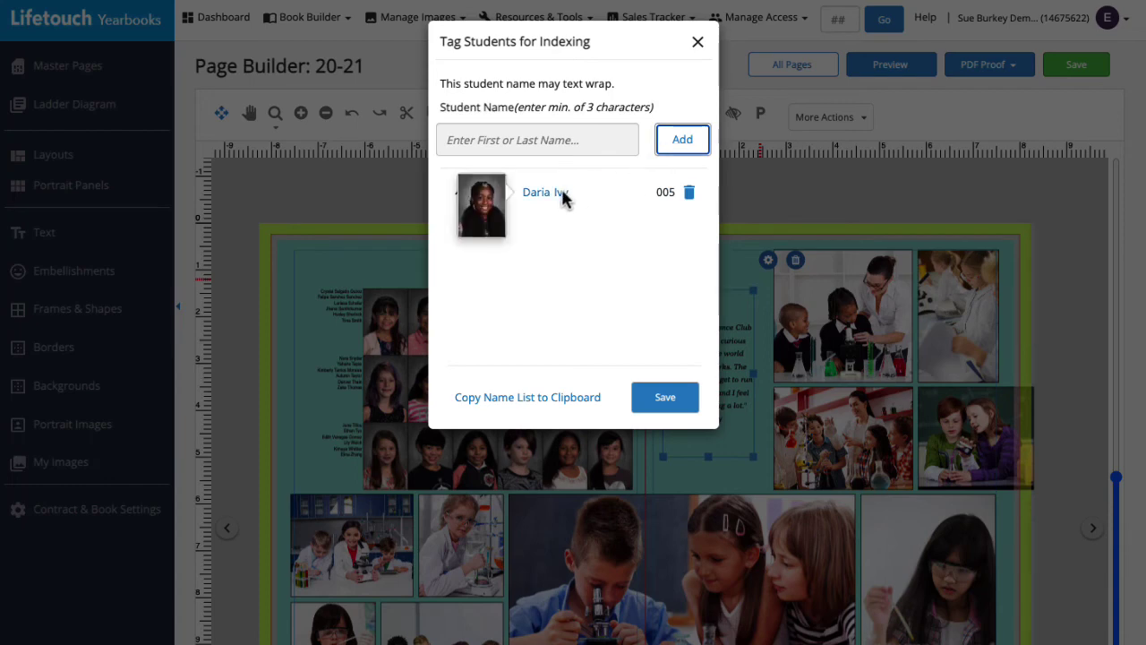
left_click(652, 404)
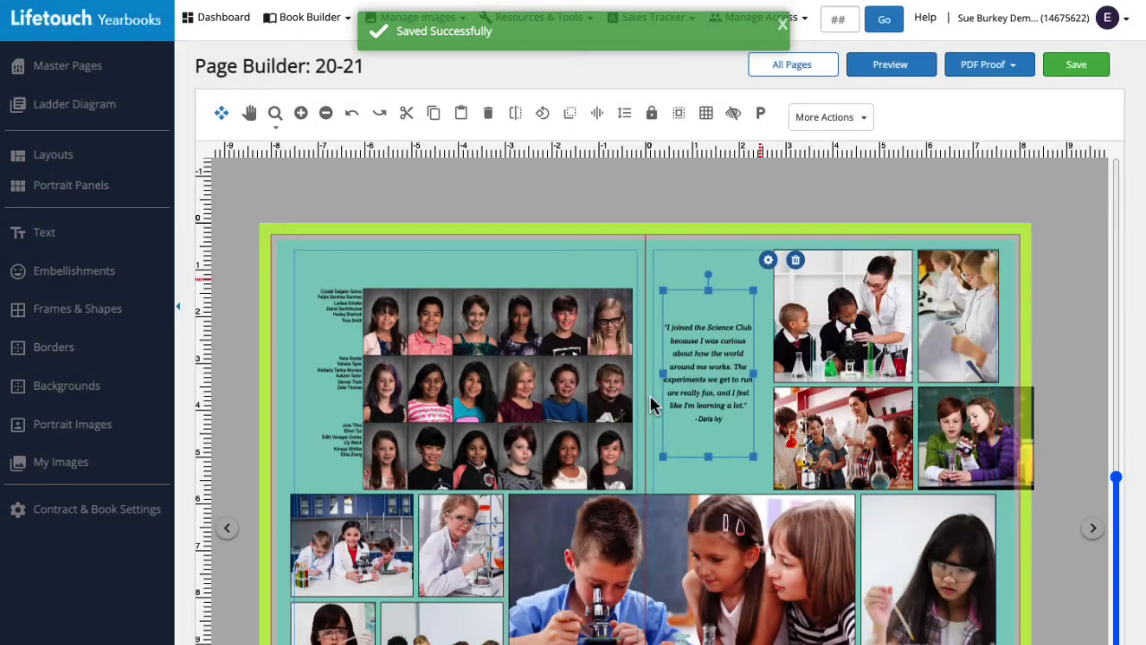